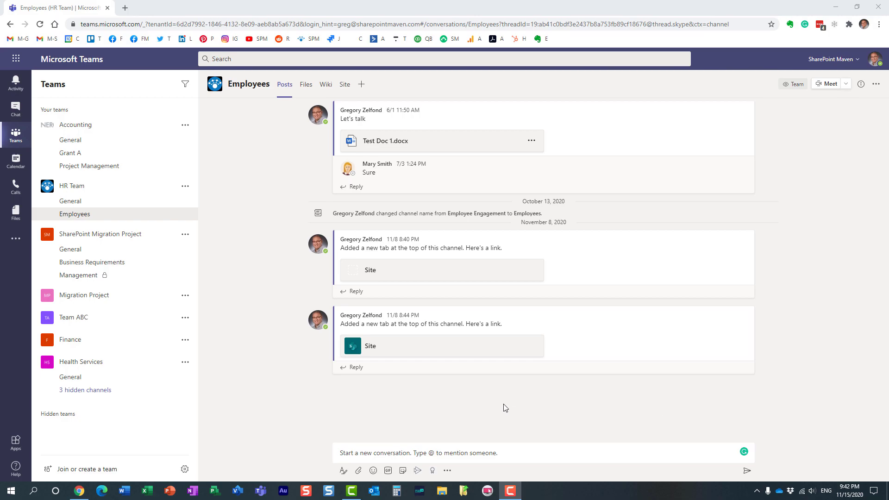
- Send a 'Hello' post to the Employees channel, then answer it with a 'Hello' reply
left_click(402, 451)
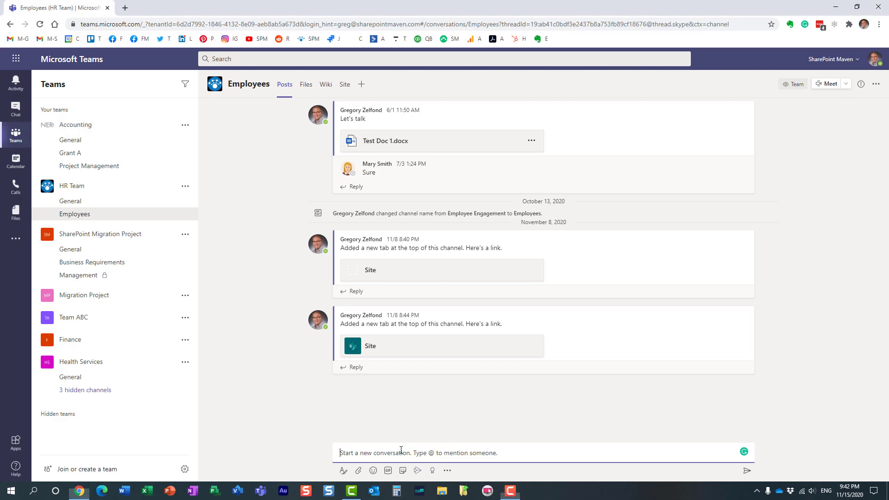
type("Hello")
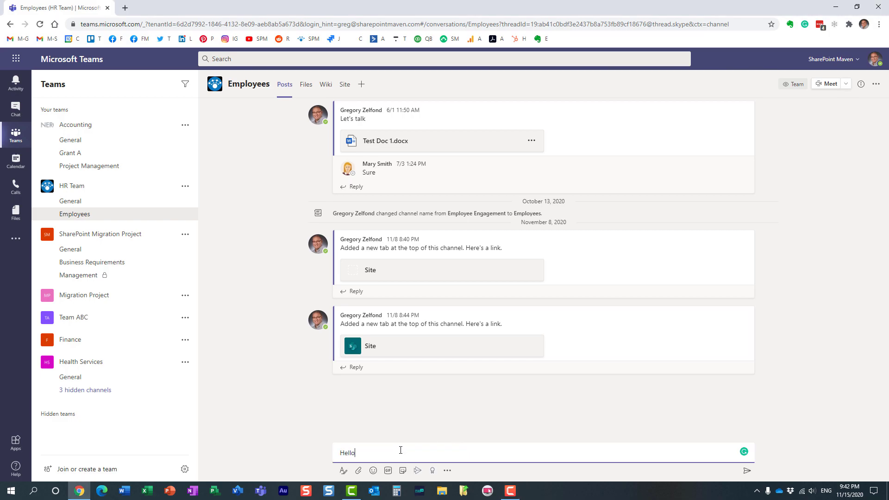
key("Return")
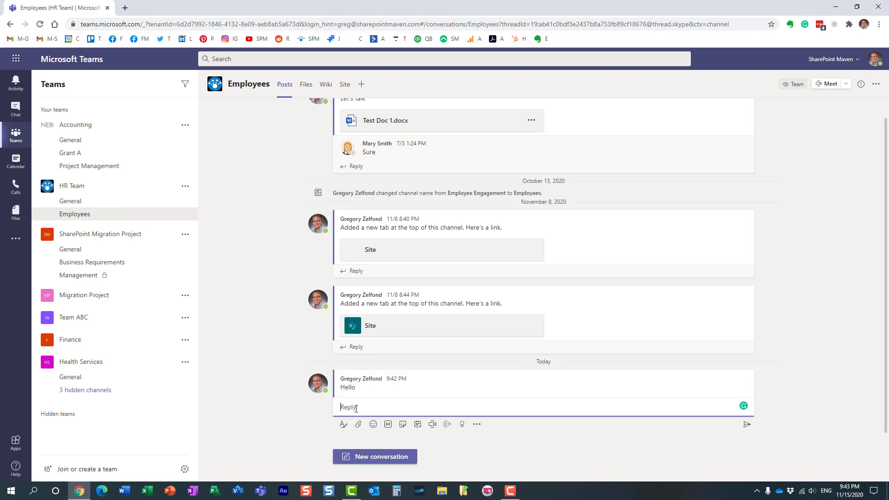
type("Hello")
key("Return")
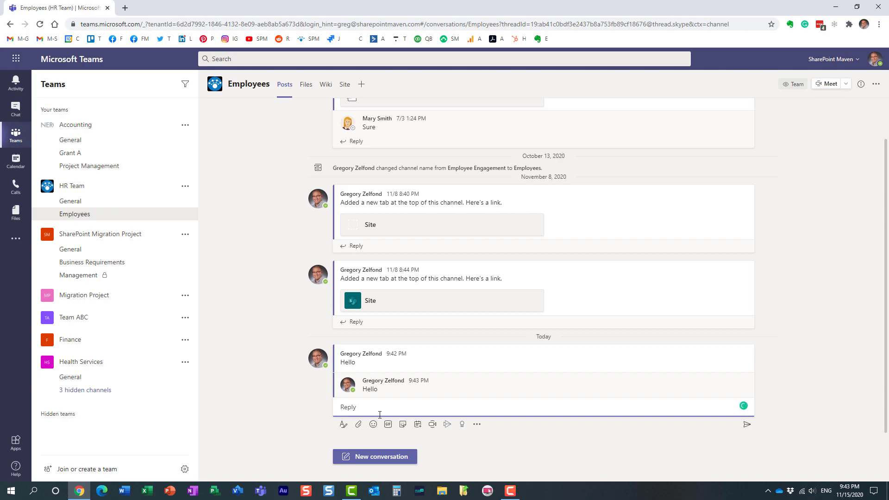
- Start a new conversation draft and clear the 'Hello' text typed into it
left_click(378, 459)
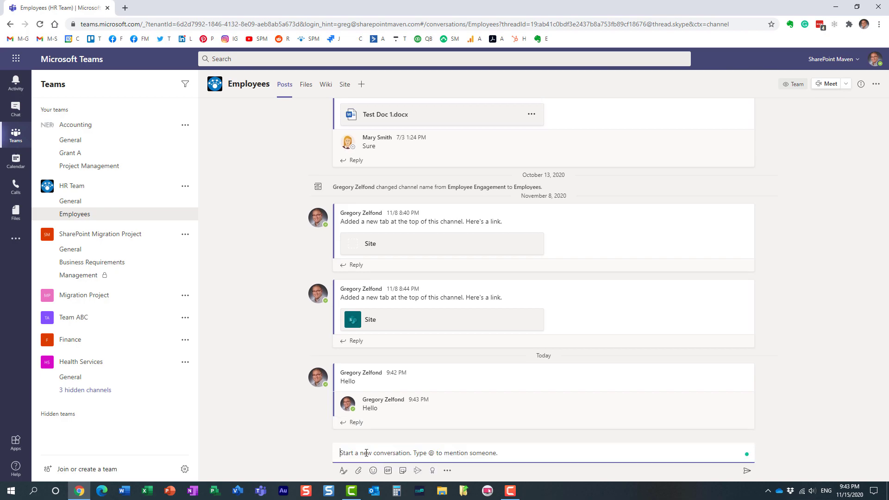
type("Hello")
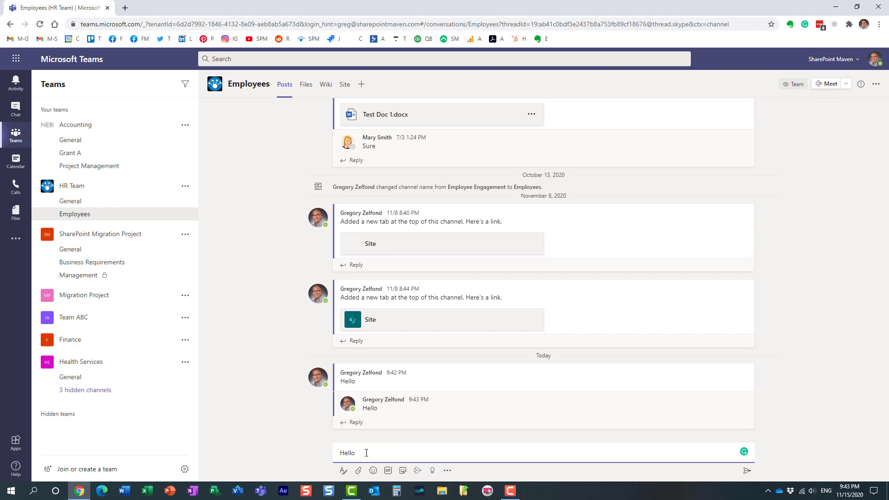
key("BackSpace")
key("BackSpace")
key("BackSpace")
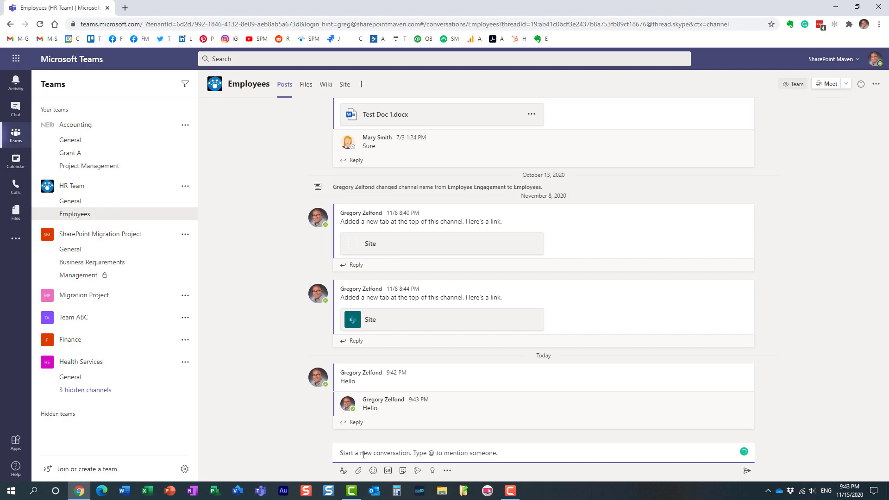
- In the expanded editor, write 'Hello' as unbolded body text with a red highlight
left_click(344, 471)
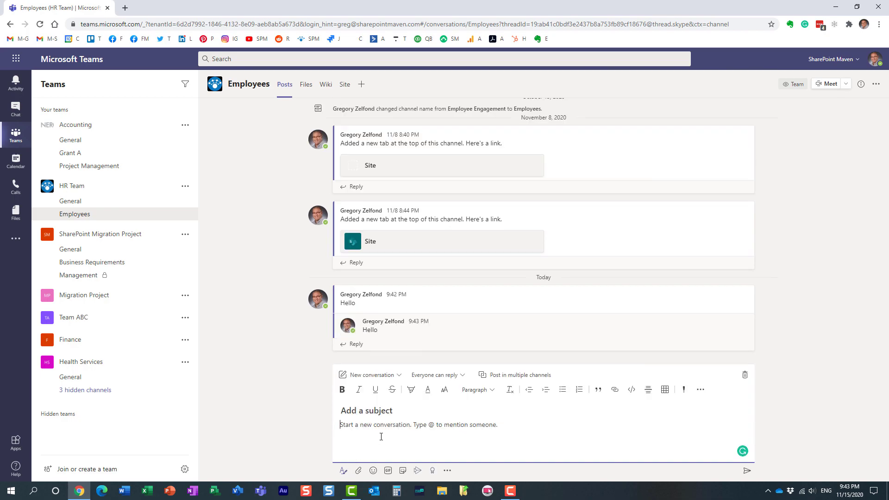
type("Hello")
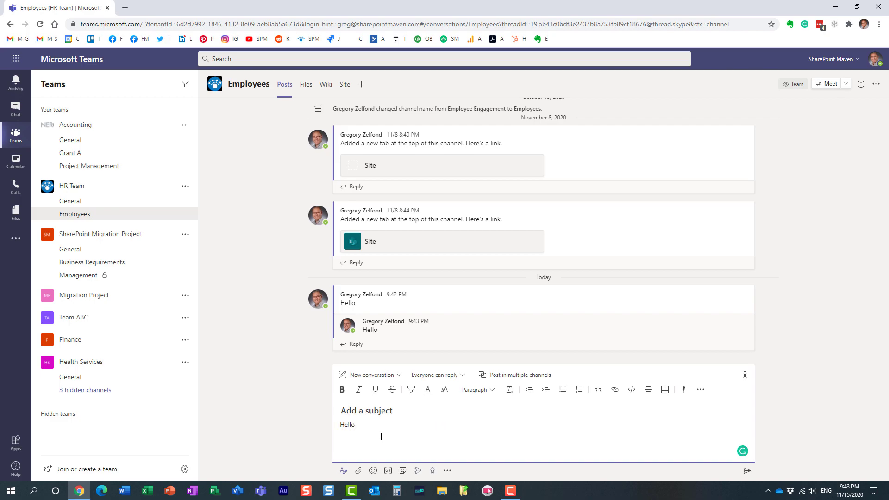
key("ctrl+a")
left_click(342, 389)
left_click(343, 392)
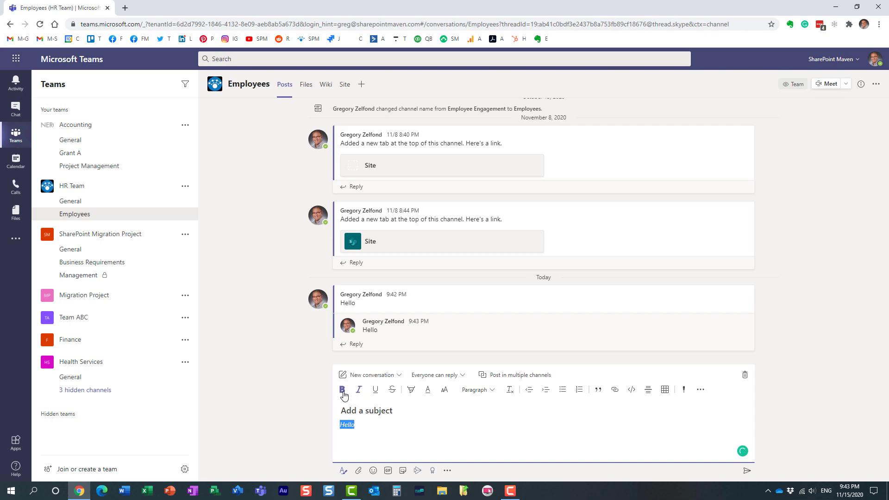
left_click(412, 392)
left_click(407, 372)
- Add the subject 'Team Meeting' and change the font colour of the word Hello
type("Team Meeting")
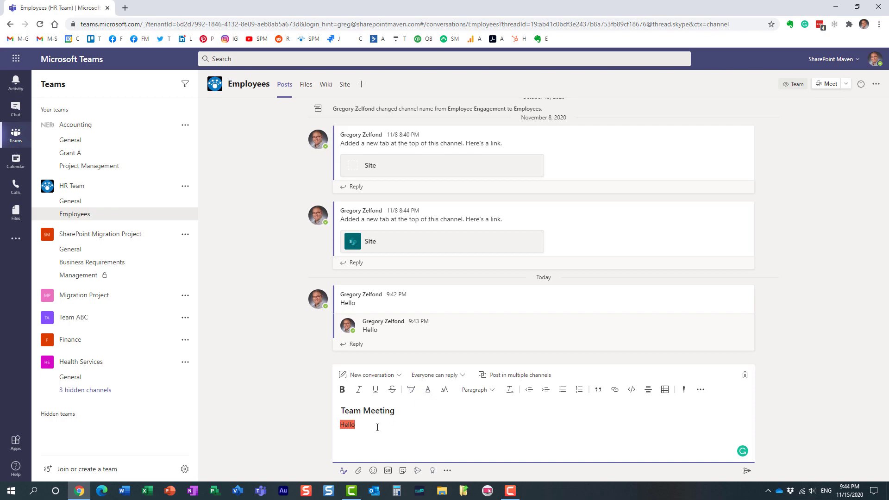
double_click(350, 427)
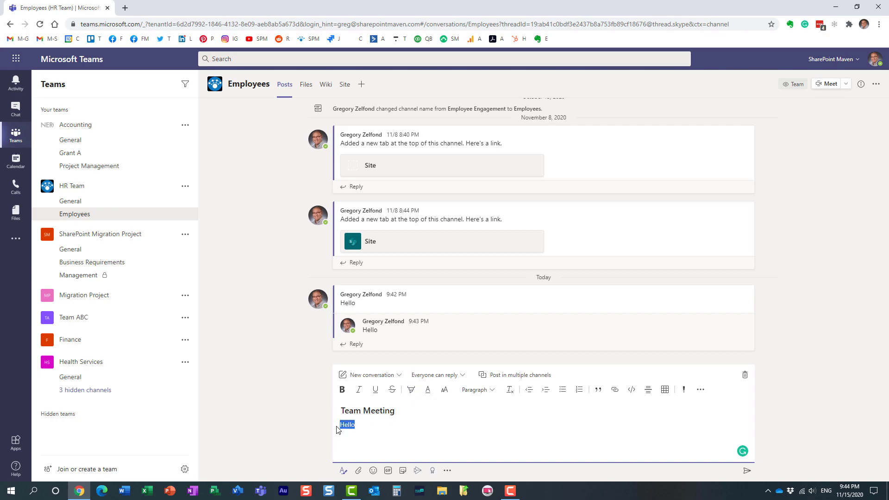
left_click(429, 392)
left_click(428, 358)
- Switch the post type to Announcement and enter the headline 'Christmas Party'
left_click(397, 377)
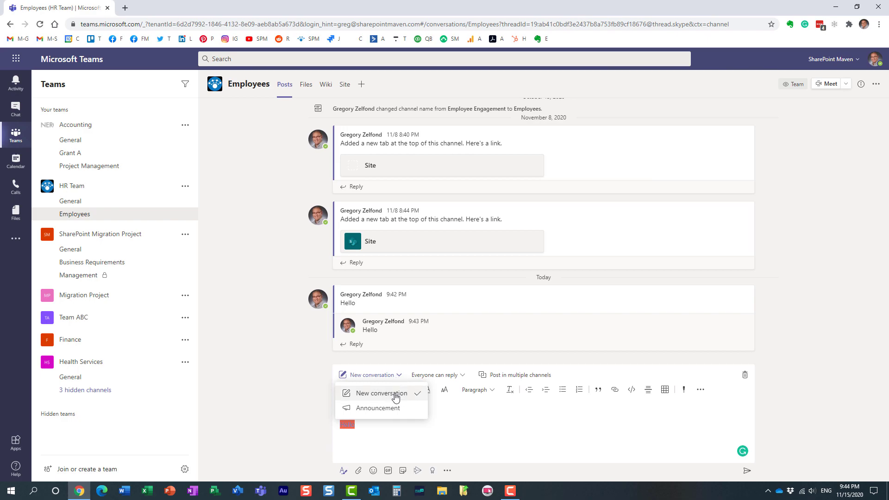
left_click(389, 409)
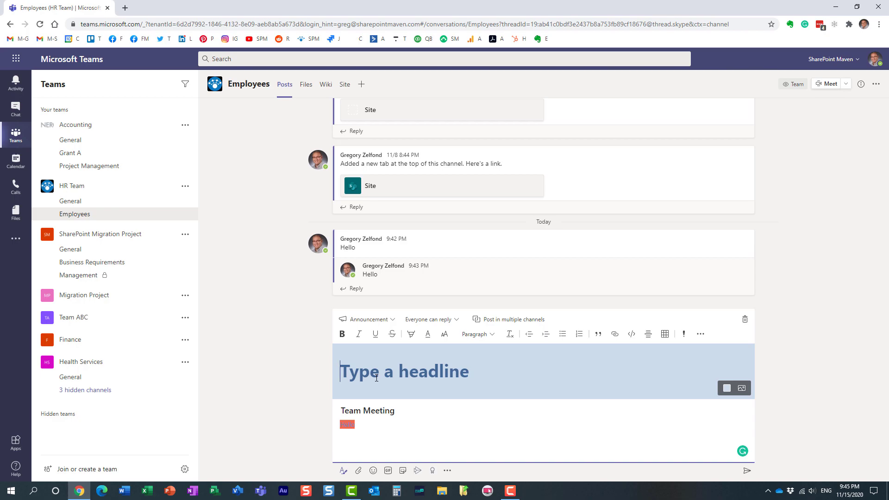
type("Christim")
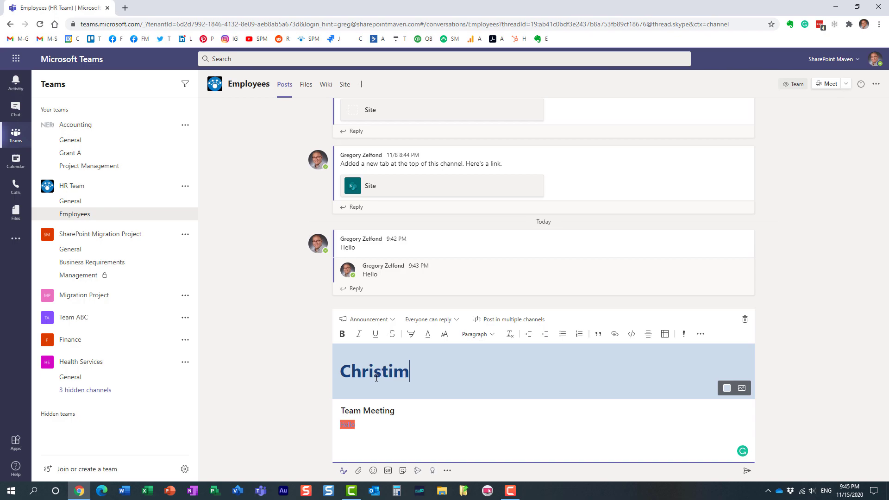
key("BackSpace")
key("BackSpace")
type("mas Party")
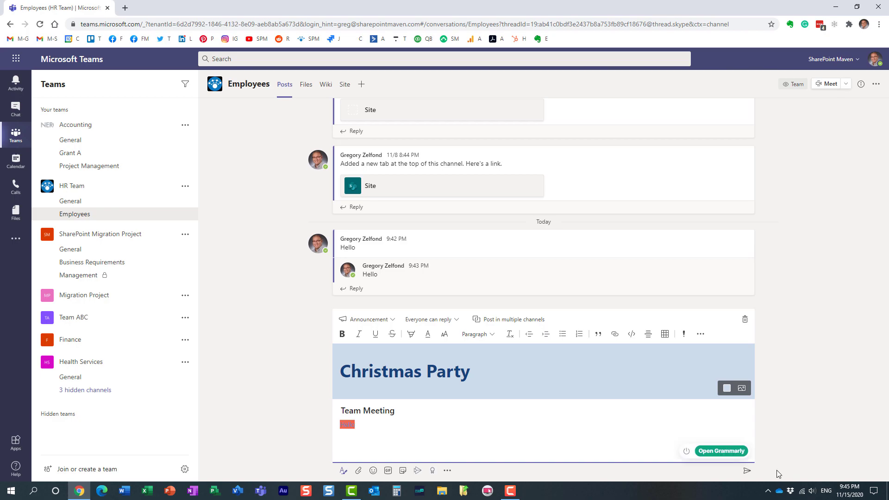
- Send the Christmas Party announcement, then begin a formatted new post with subject 'Team Meeting'
left_click(747, 471)
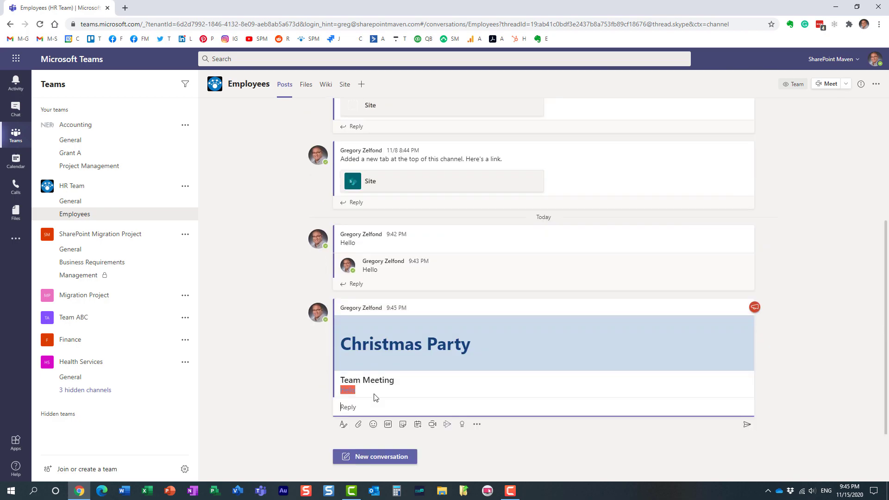
left_click(375, 457)
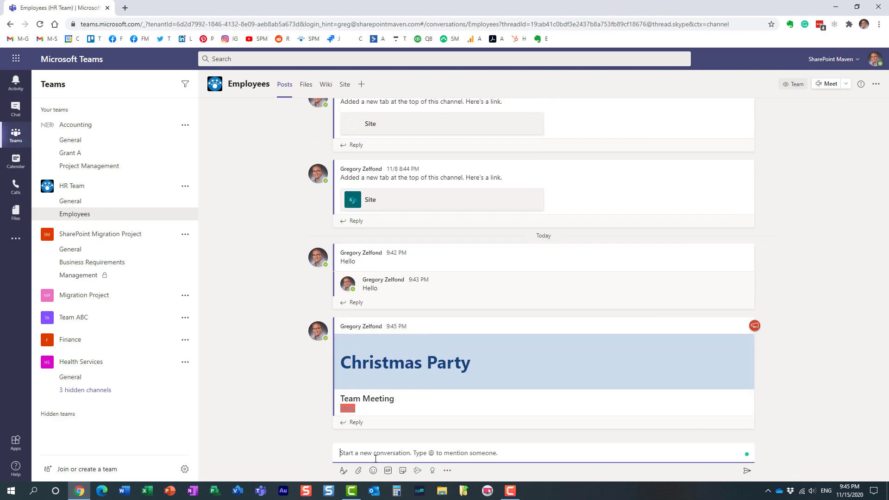
left_click(343, 471)
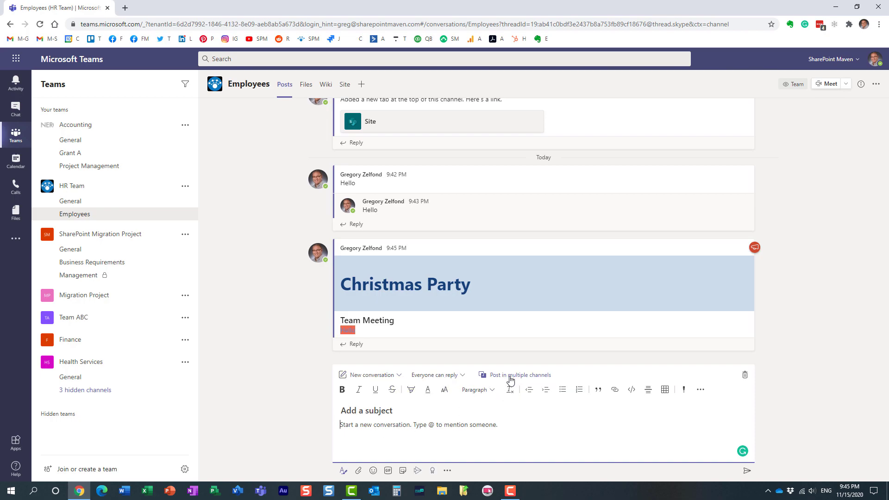
left_click(367, 412)
type("Team Meeting")
- Enable multi-channel posting and add Migration Project > General and Accounting > Project Management
left_click(510, 375)
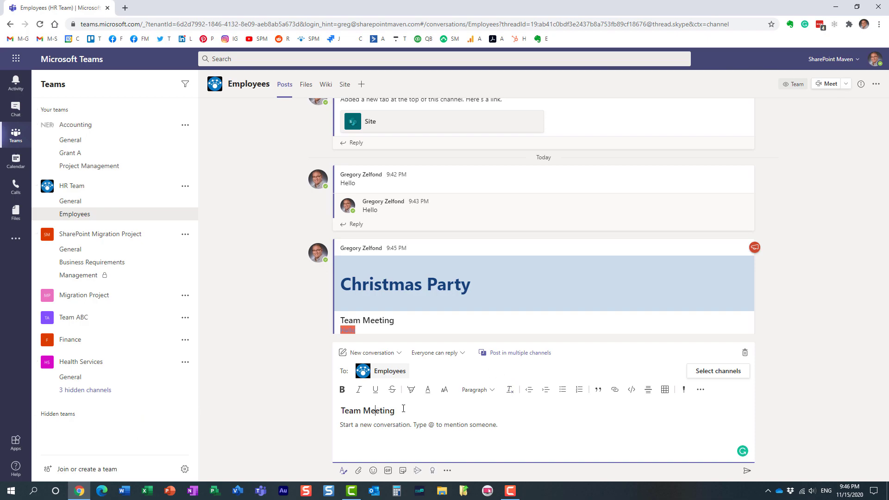
left_click(719, 373)
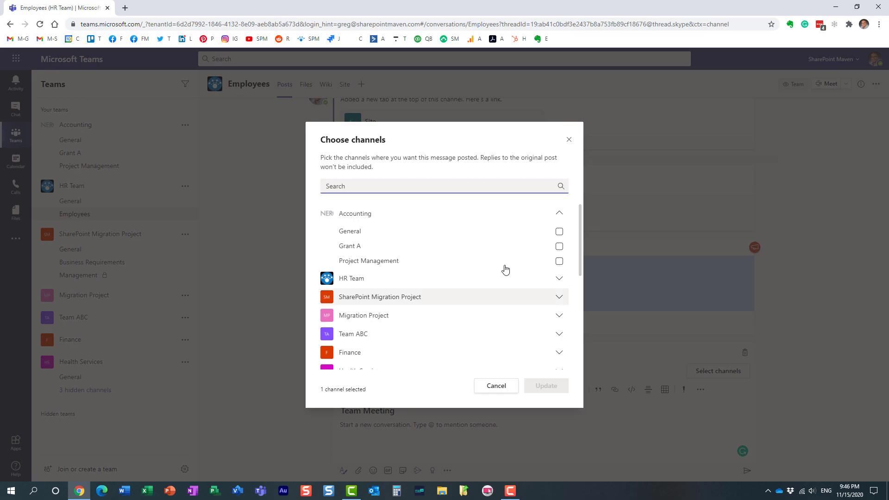
left_click(365, 316)
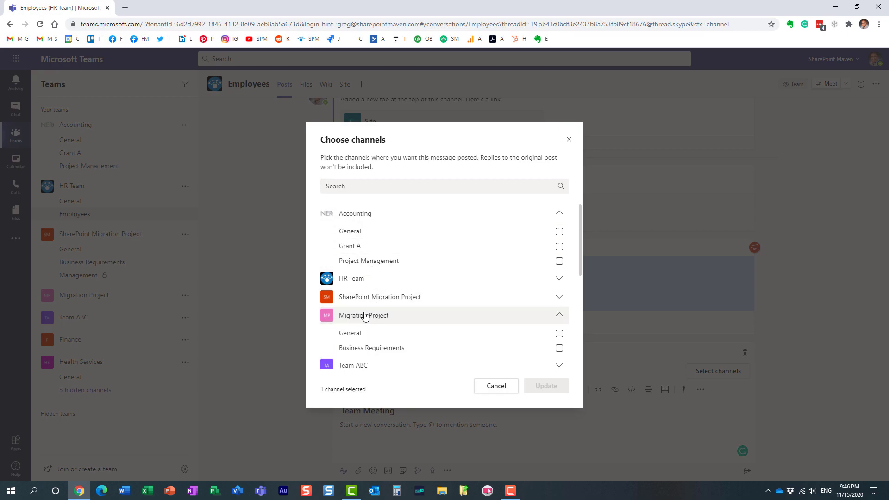
left_click(351, 334)
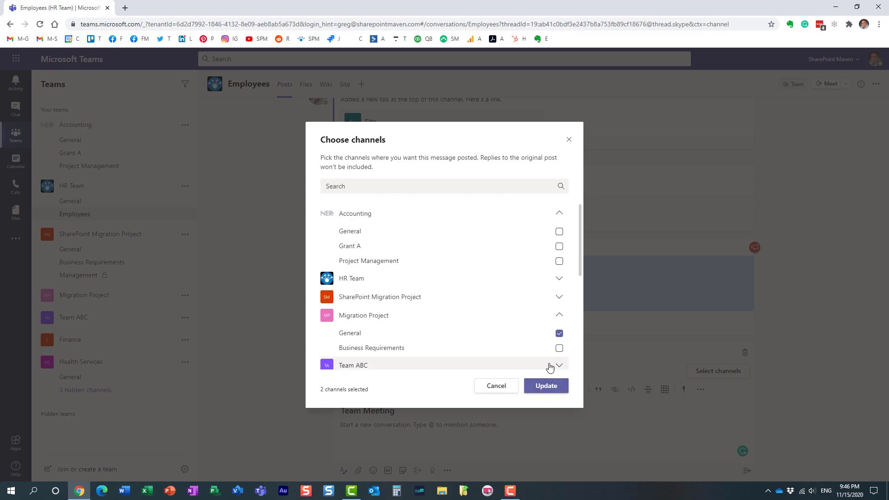
left_click(560, 262)
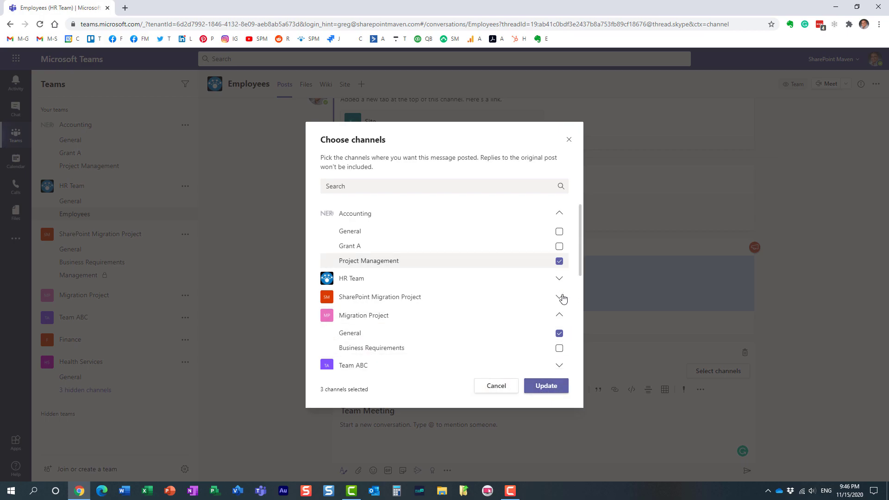
left_click(546, 387)
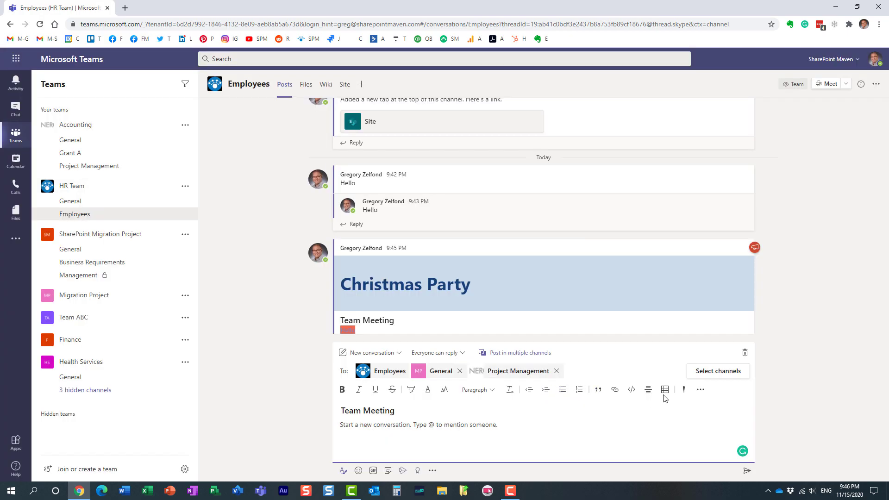
- Enter 'Hello' as the message body and send the Team Meeting post
left_click(400, 426)
type("Hello")
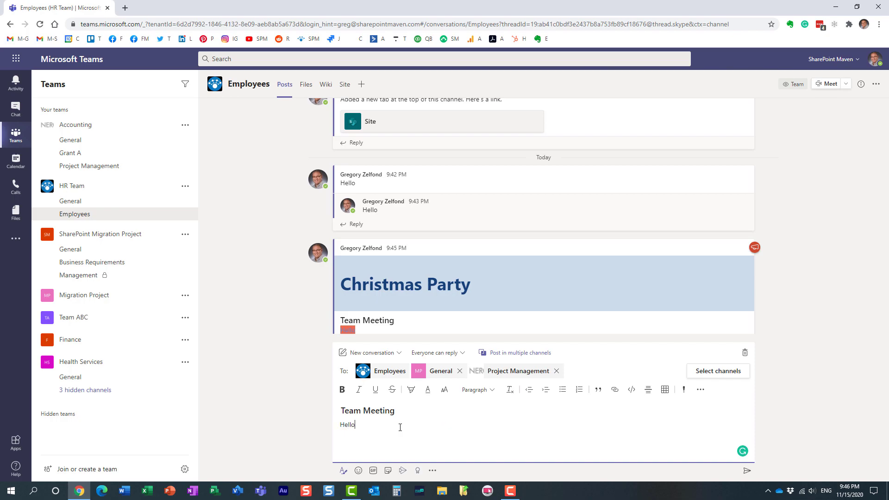
left_click(747, 470)
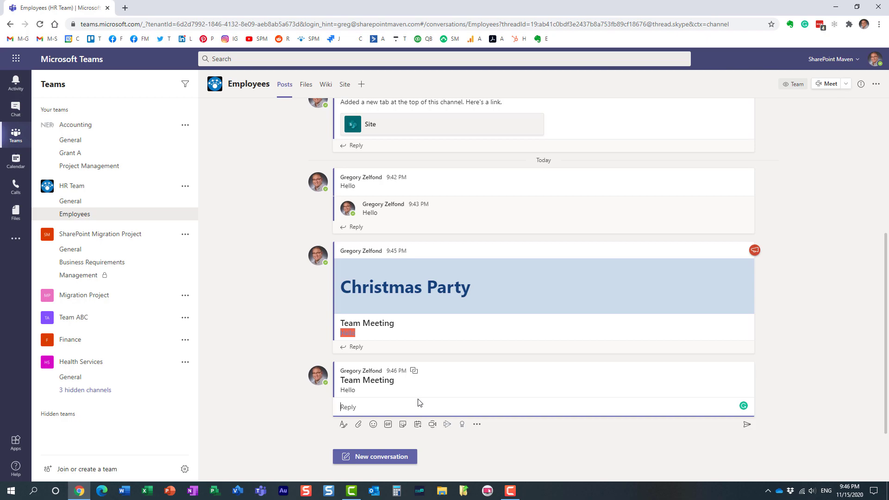
- Drop the reply editor and open a new conversation in the full formatting editor
left_click(342, 425)
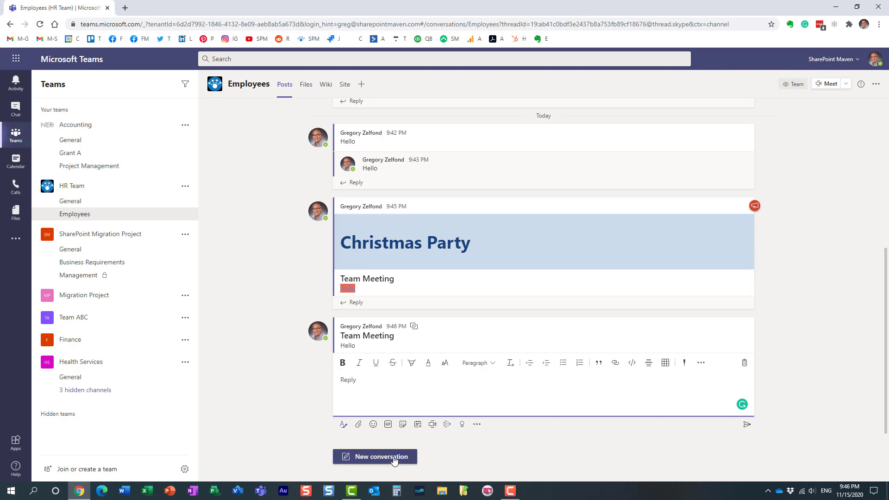
left_click(395, 459)
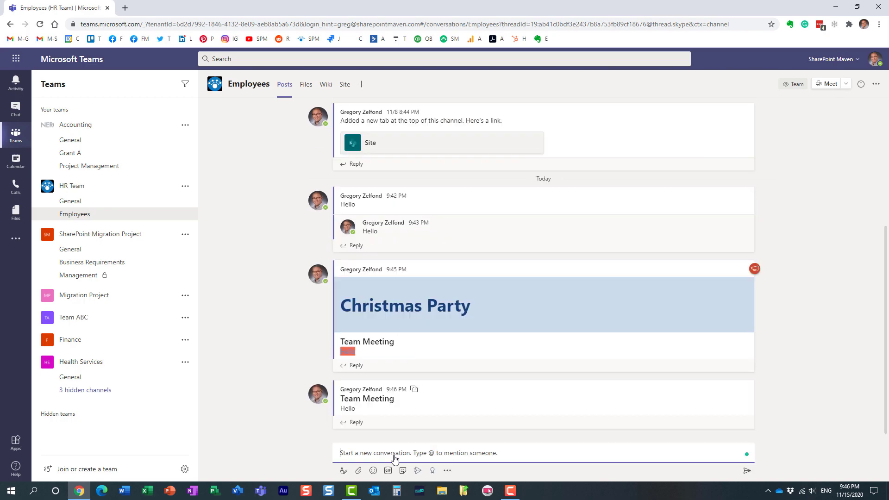
left_click(343, 471)
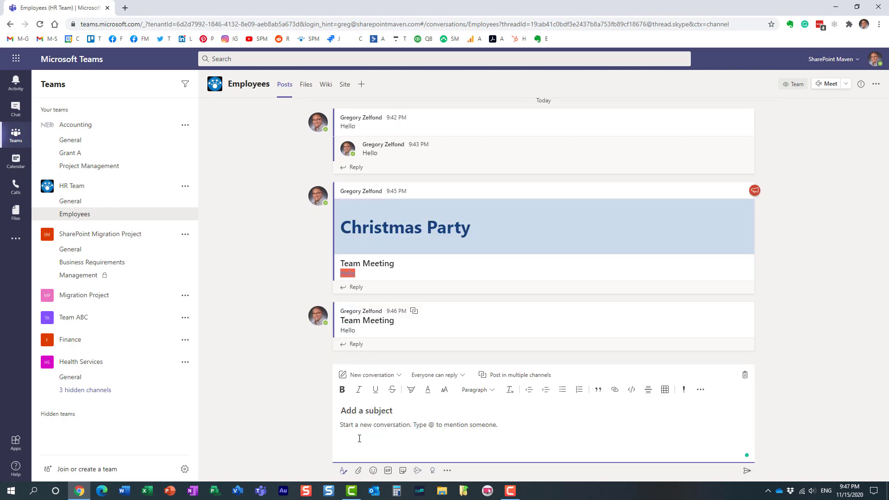